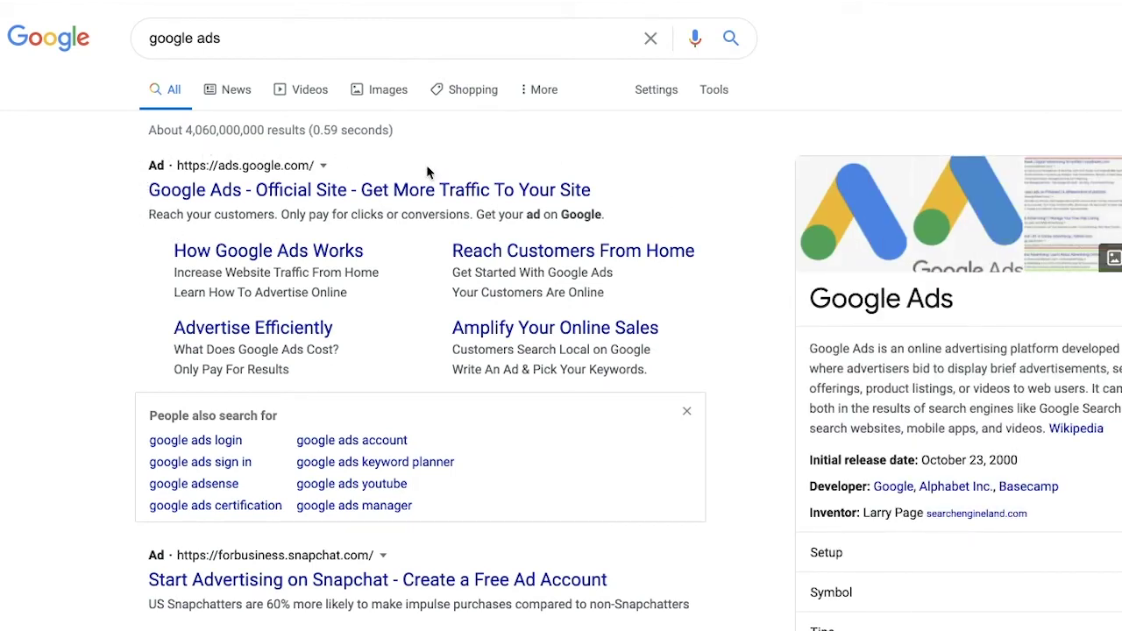
Visit the 'Google Ads - Official Site' result from Google Search and browse its landing page
{"action": "left_click", "coordinate": [465, 196]}
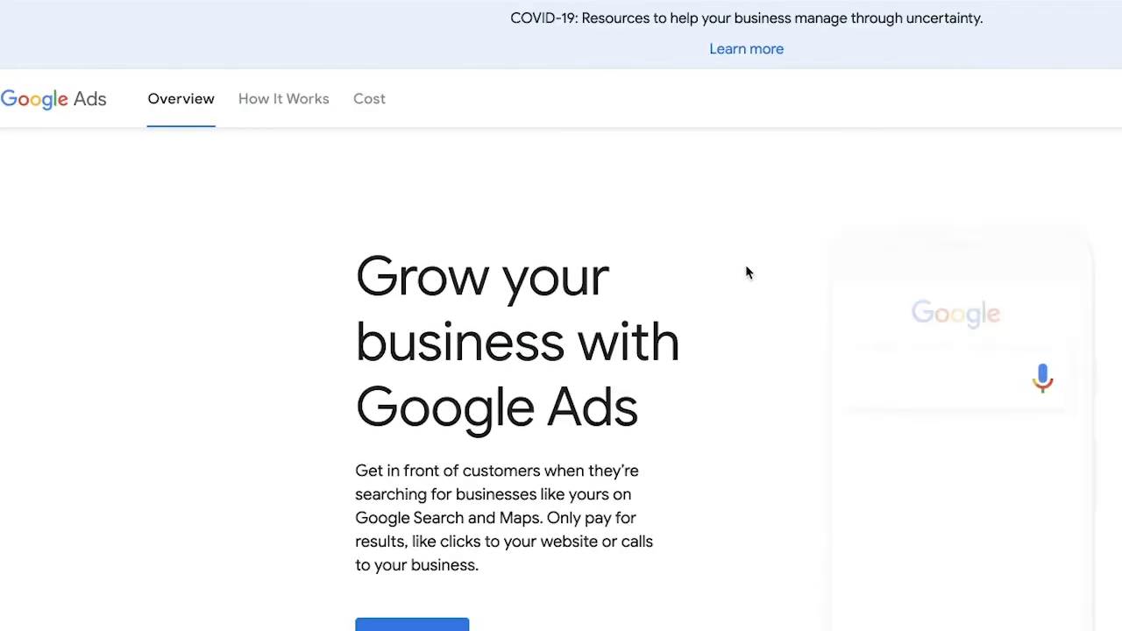
{"action": "scroll", "coordinate": [745, 273], "scroll_direction": "down", "scroll_amount": 3}
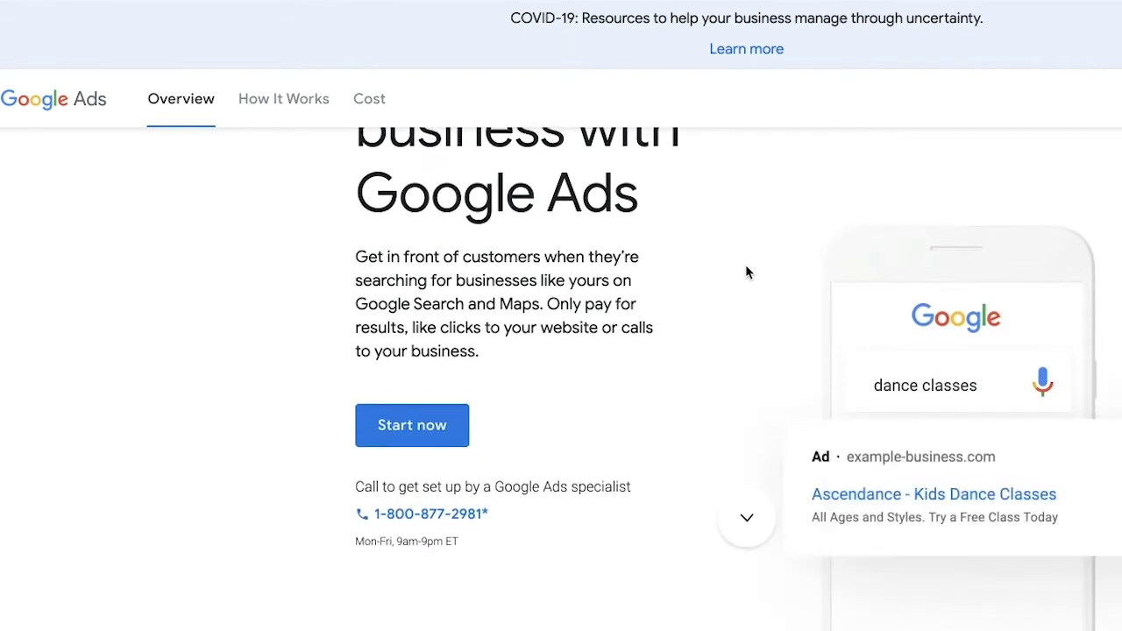
{"action": "scroll", "coordinate": [746, 272], "scroll_direction": "up", "scroll_amount": 3}
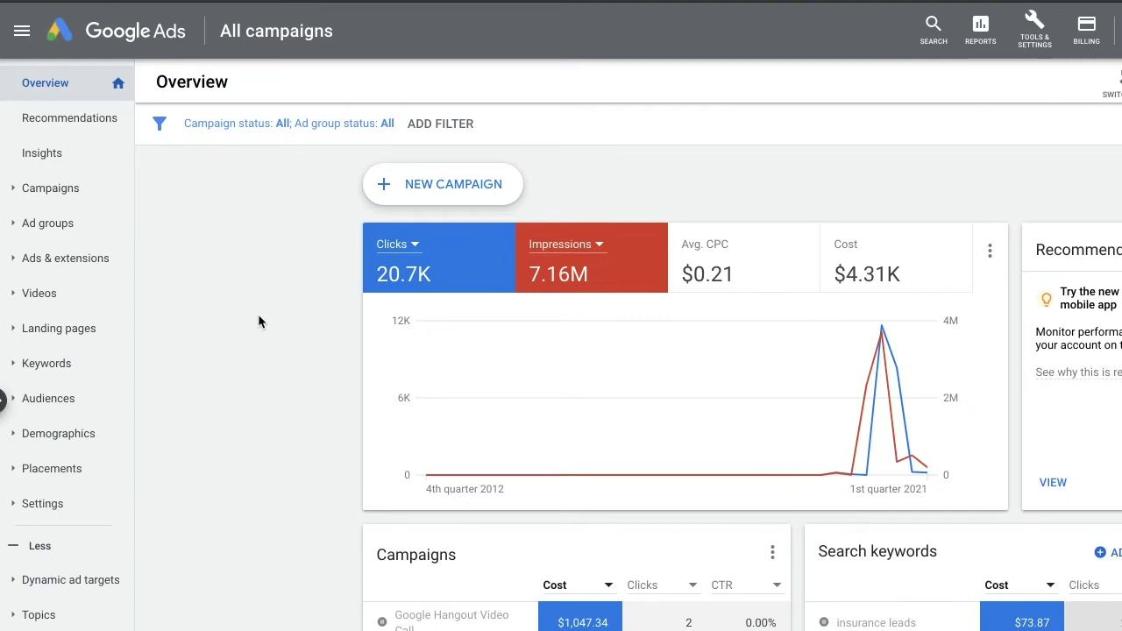
Show all campaigns and view the campaign status filter options
{"action": "left_click", "coordinate": [79, 200]}
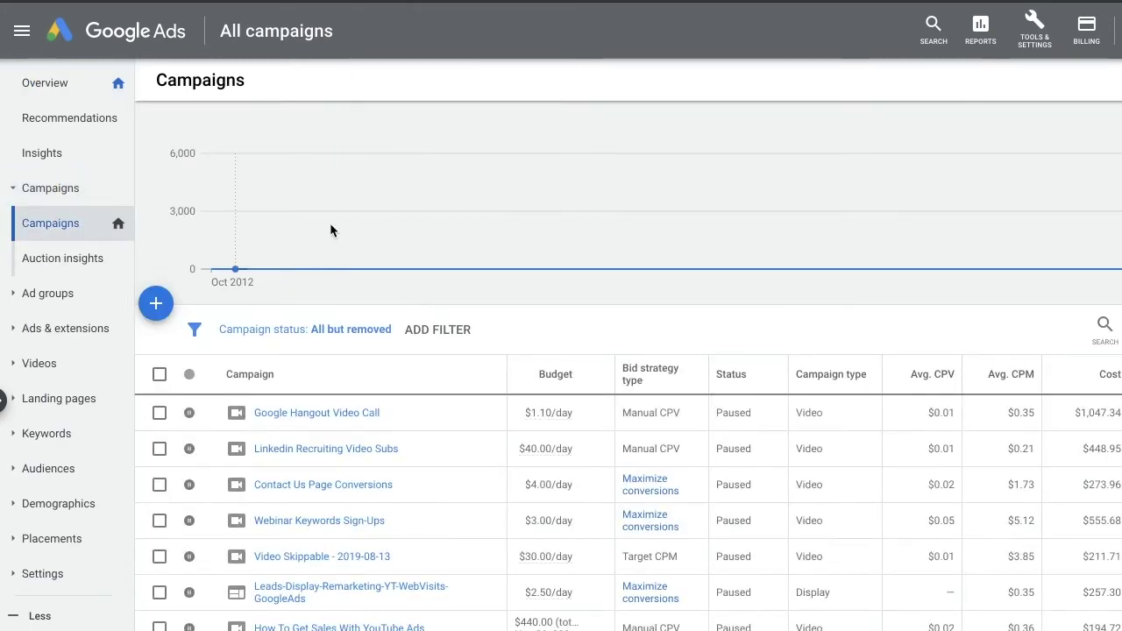
{"action": "scroll", "coordinate": [357, 378], "scroll_direction": "down", "scroll_amount": 1}
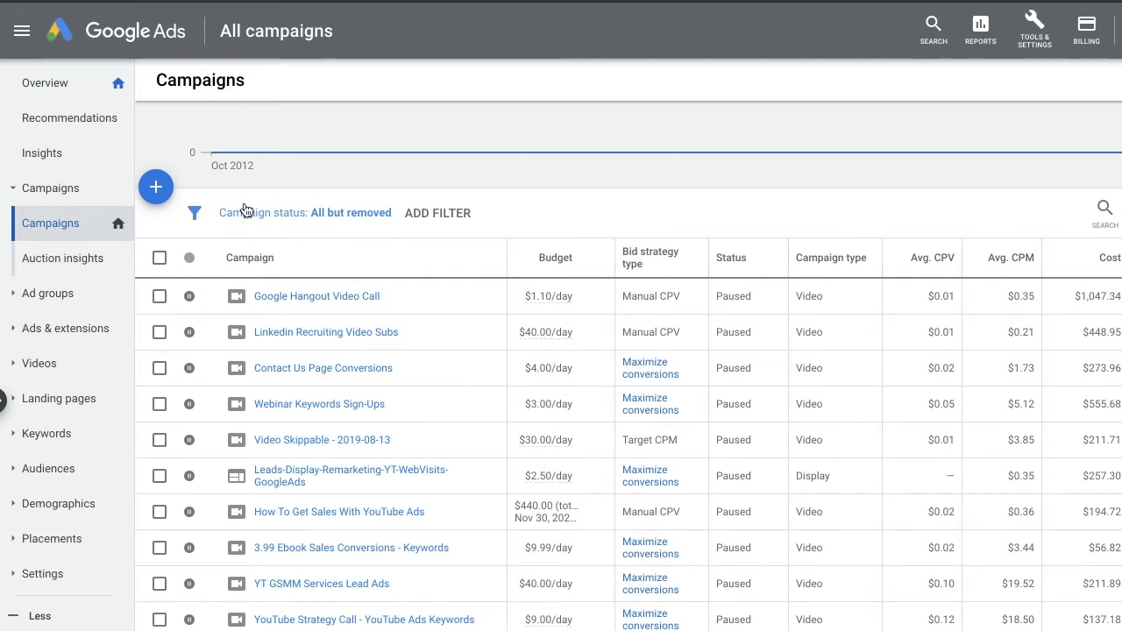
{"action": "left_click", "coordinate": [315, 212]}
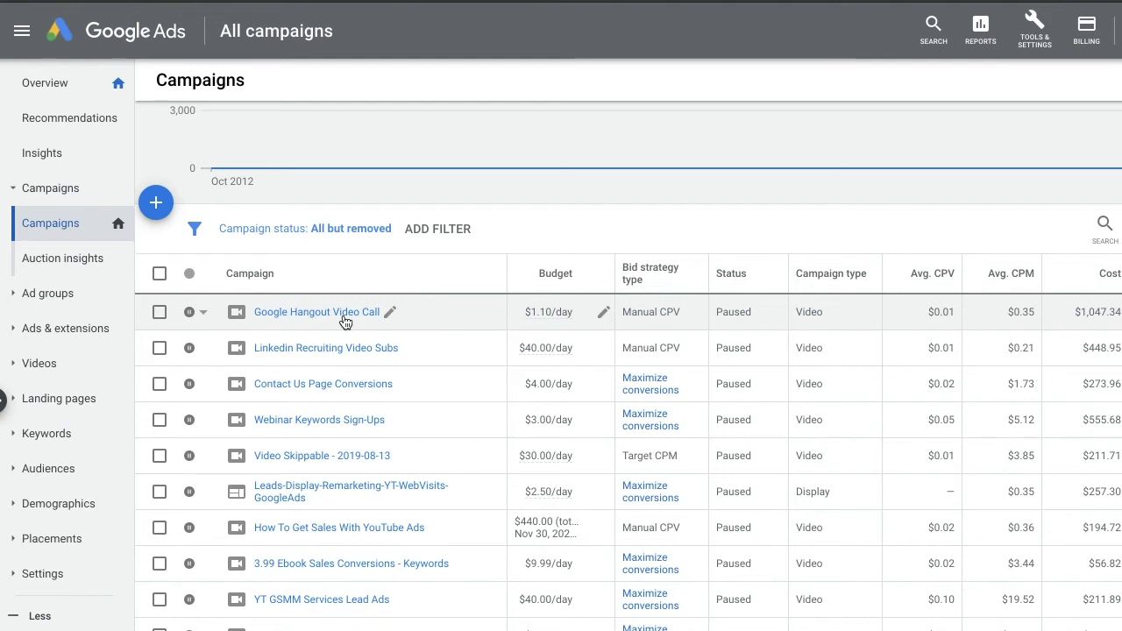
Scroll the campaigns table to bring FB Marketing For Insurance Agents into view
{"action": "scroll", "coordinate": [382, 319], "scroll_direction": "up", "scroll_amount": 1}
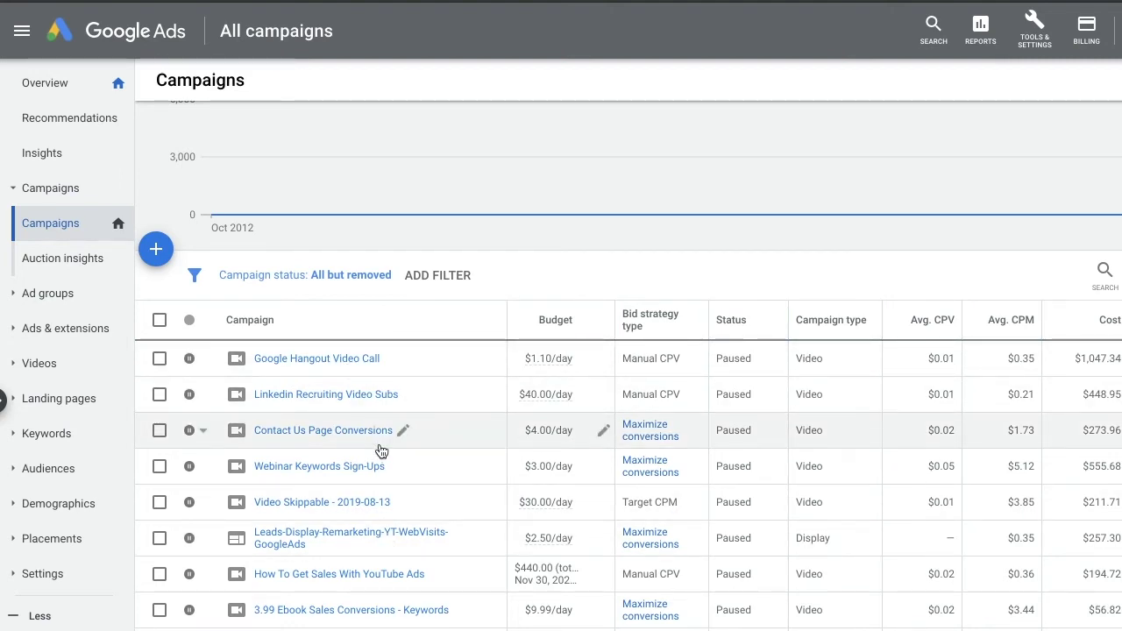
{"action": "scroll", "coordinate": [377, 449], "scroll_direction": "down", "scroll_amount": 1}
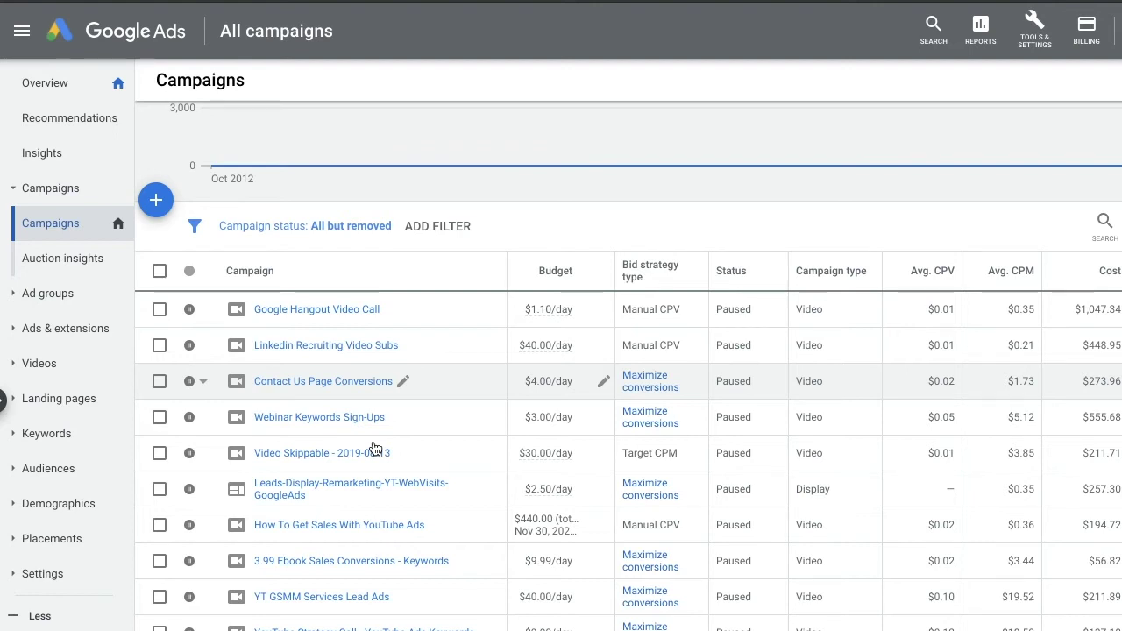
{"action": "scroll", "coordinate": [419, 330], "scroll_direction": "down", "scroll_amount": 1}
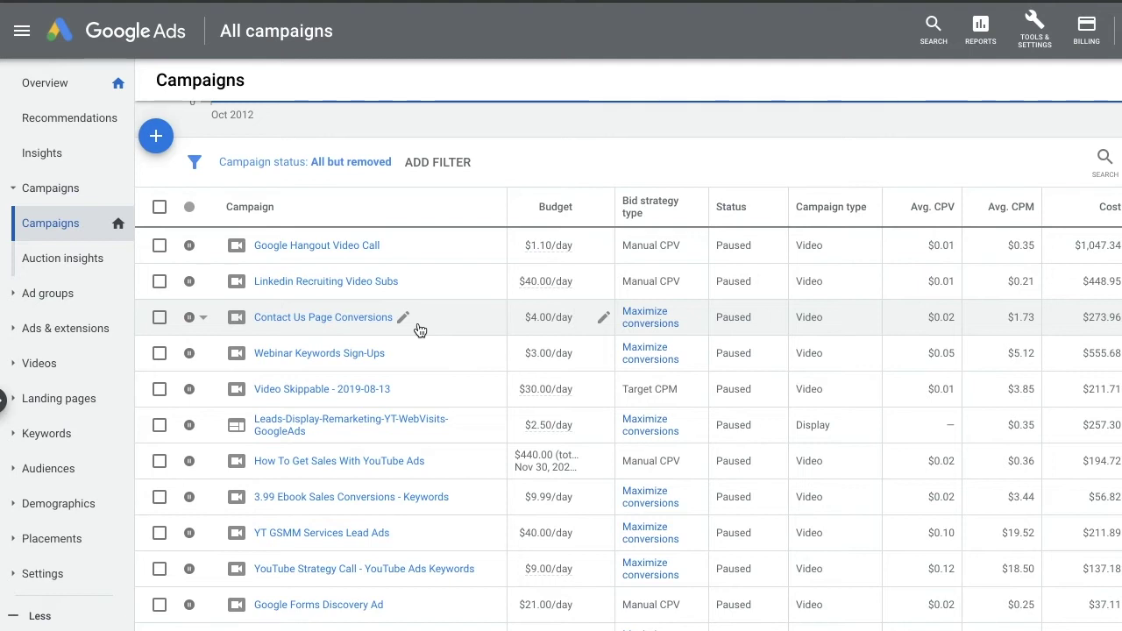
{"action": "scroll", "coordinate": [648, 298], "scroll_direction": "down", "scroll_amount": 1}
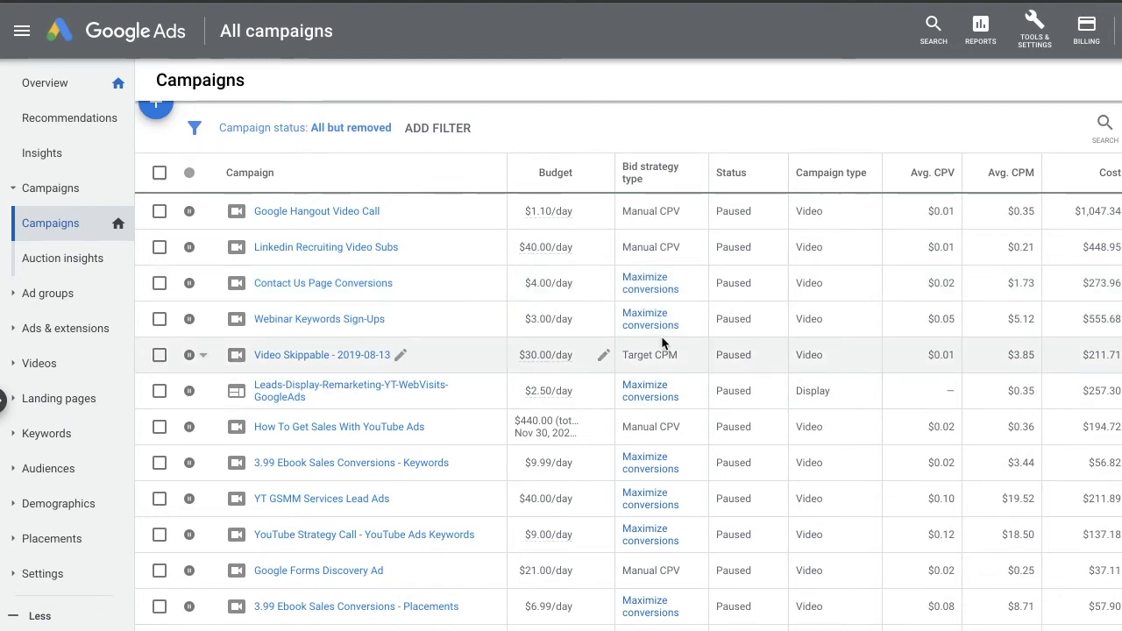
{"action": "scroll", "coordinate": [656, 339], "scroll_direction": "down", "scroll_amount": 1}
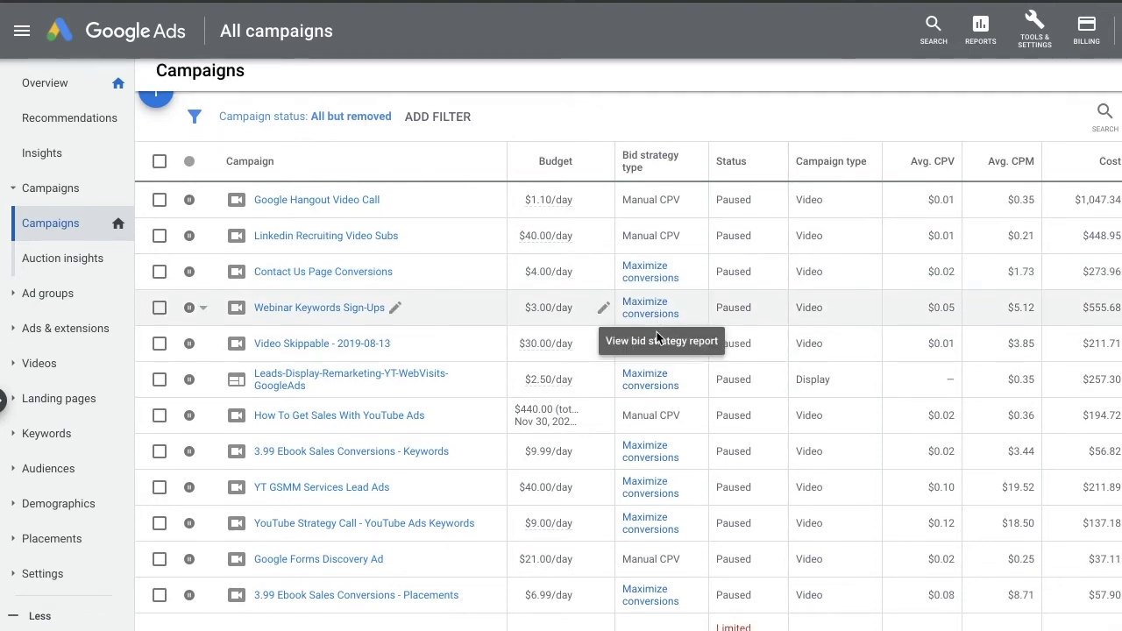
{"action": "scroll", "coordinate": [656, 331], "scroll_direction": "down", "scroll_amount": 3}
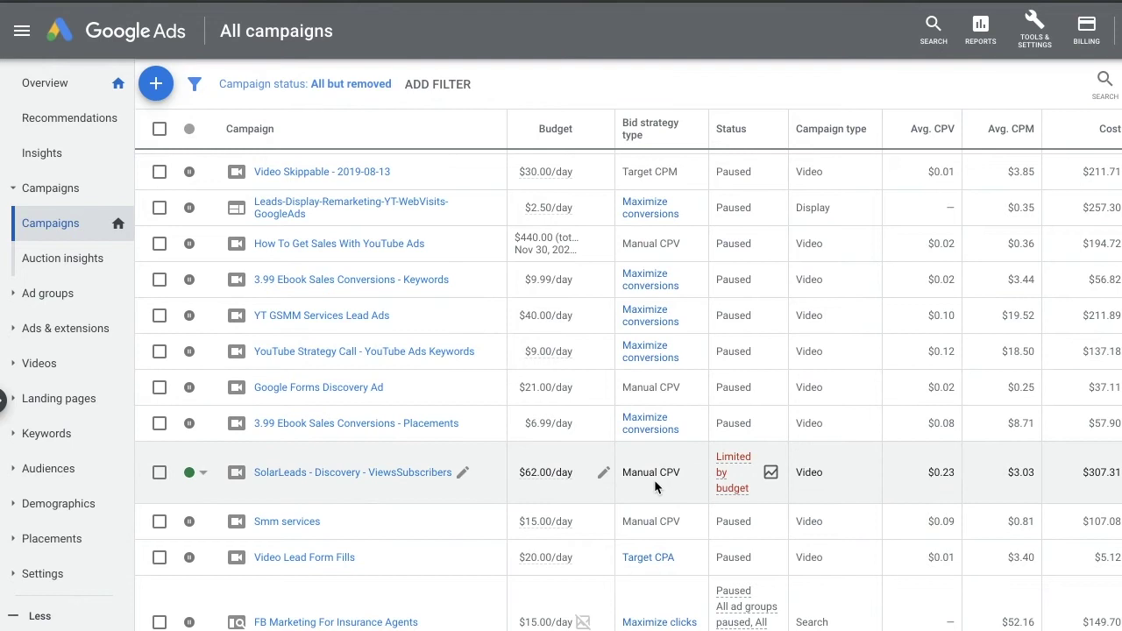
{"action": "scroll", "coordinate": [654, 479], "scroll_direction": "down", "scroll_amount": 2}
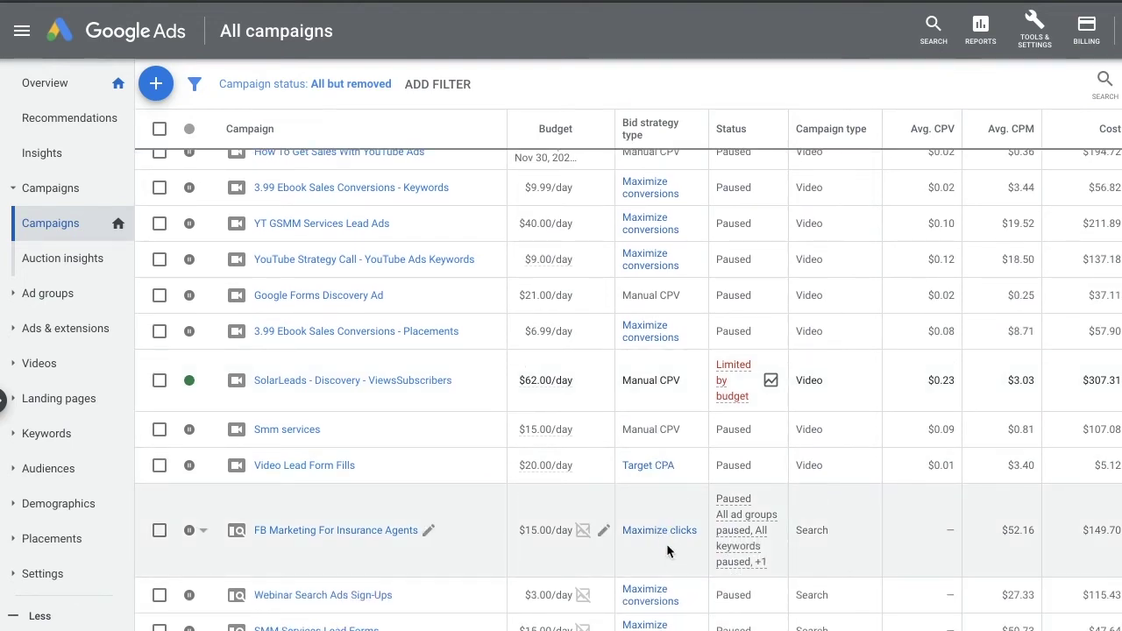
{"action": "scroll", "coordinate": [666, 550], "scroll_direction": "up", "scroll_amount": 5}
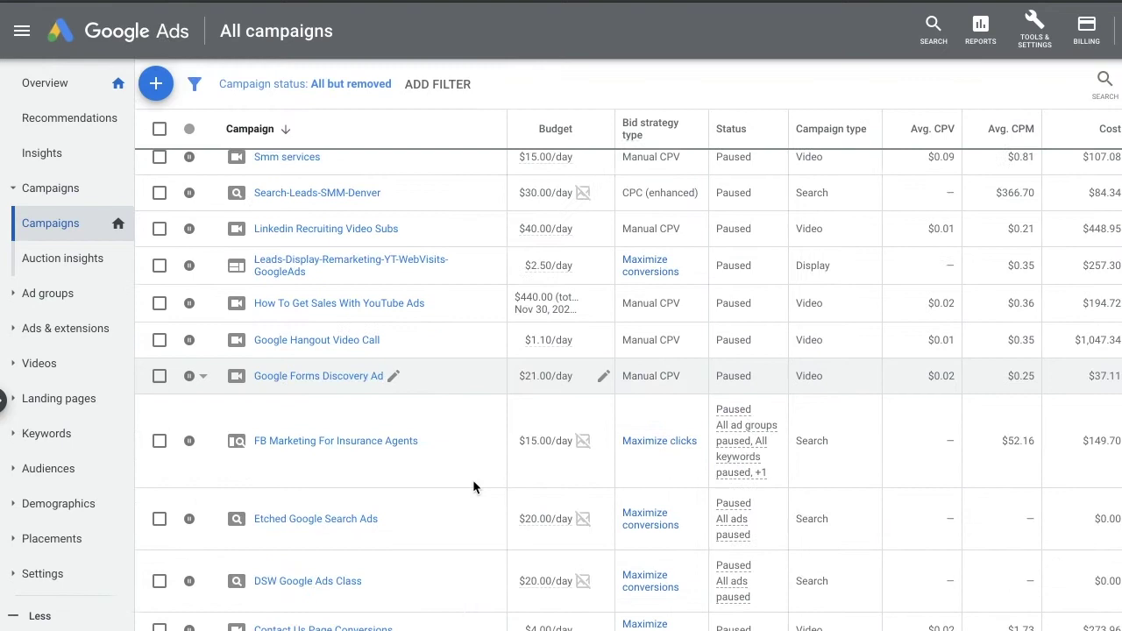
{"action": "scroll", "coordinate": [472, 480], "scroll_direction": "down", "scroll_amount": 1}
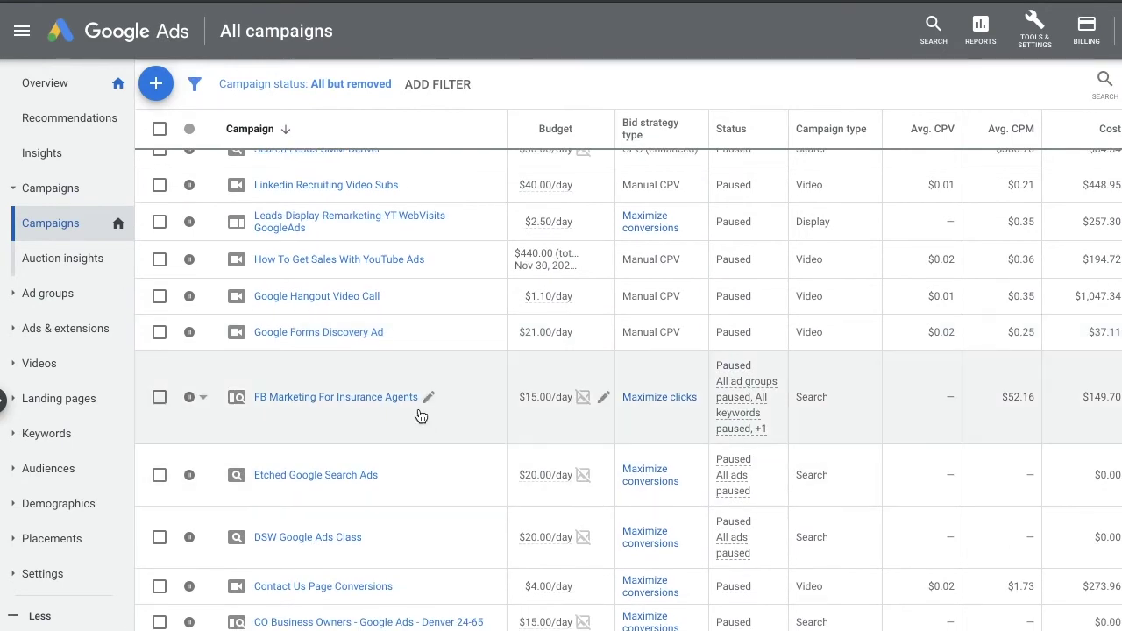
Drill into the FB Marketing For Insurance Agents campaign and ad group to its three paused keywords
{"action": "left_click", "coordinate": [394, 396]}
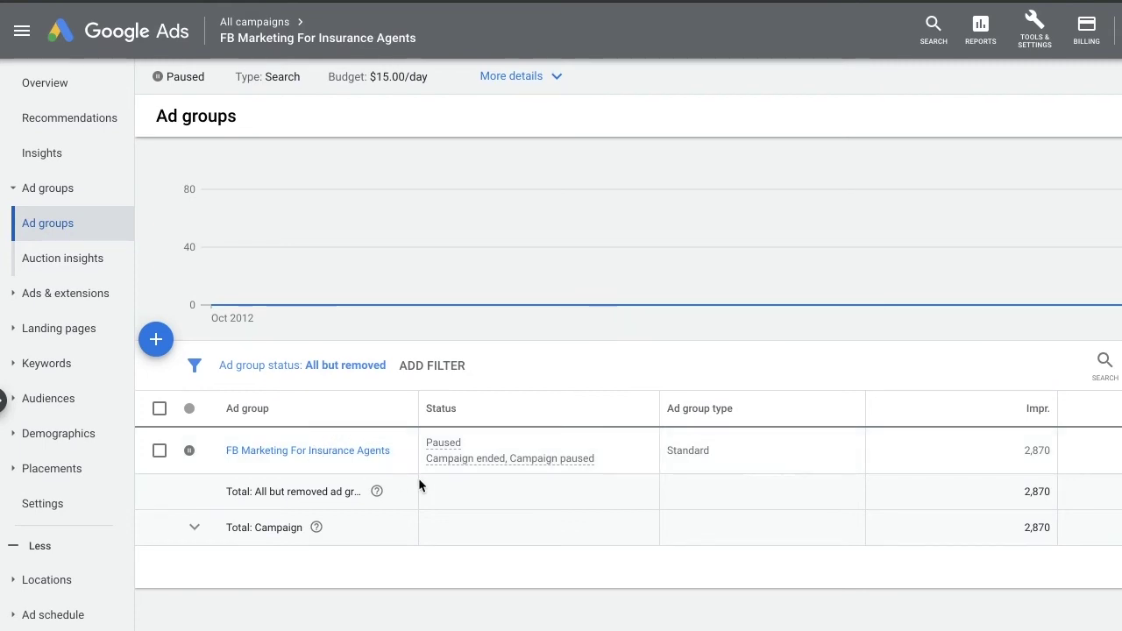
{"action": "left_click", "coordinate": [359, 456]}
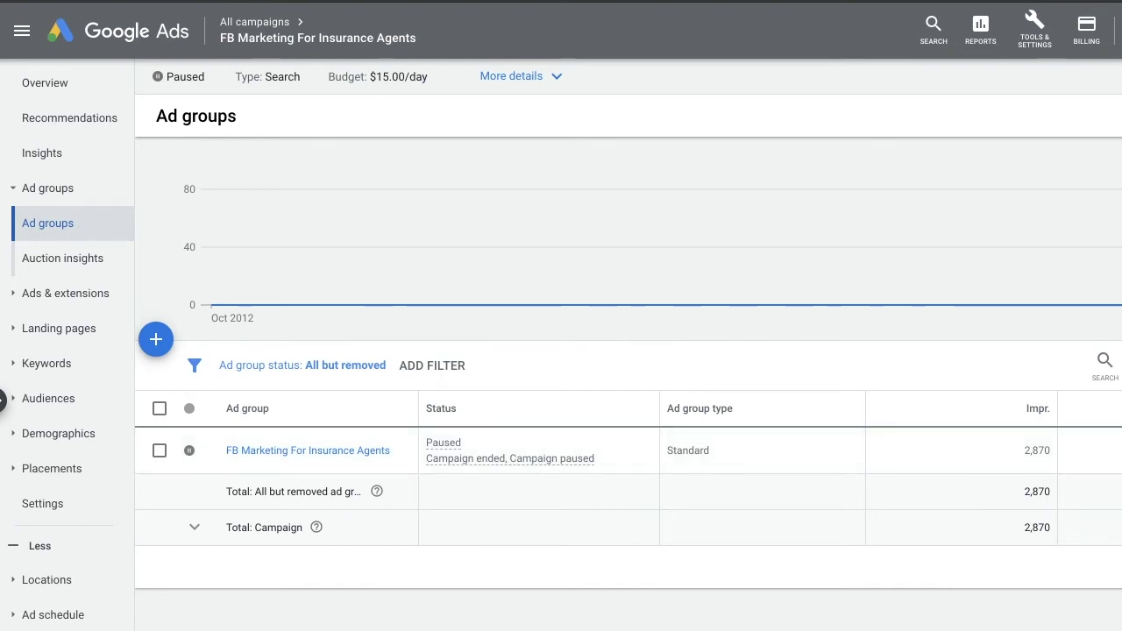
{"action": "left_click", "coordinate": [315, 450]}
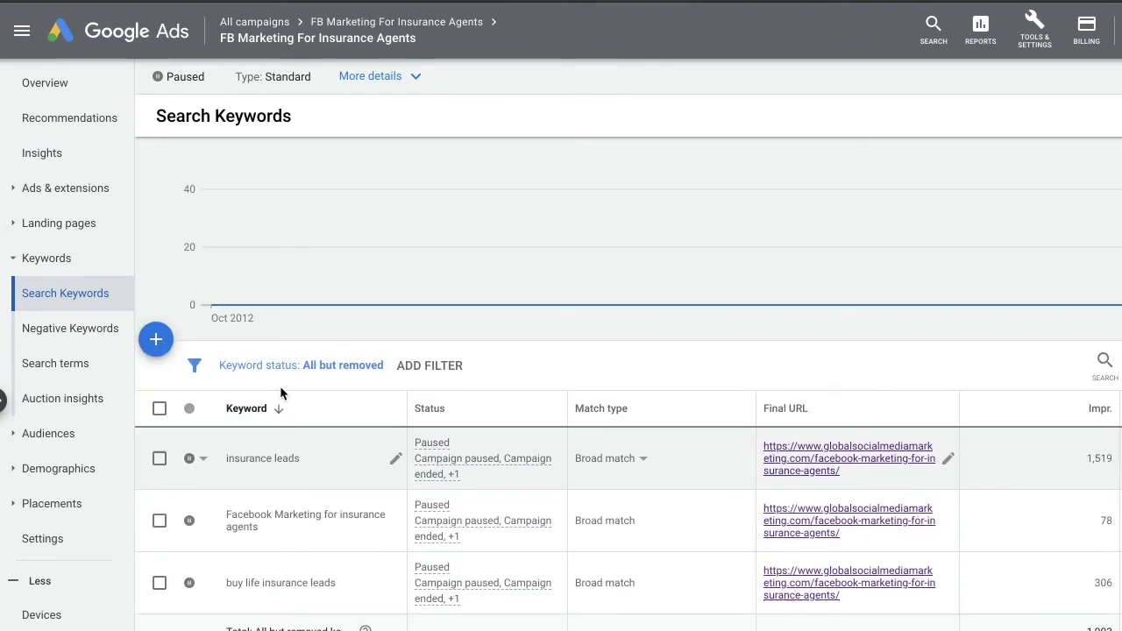
Edit the 'Generate Insurance Leads | With Social Media Marketing' text ad from the ad group's ads
{"action": "left_click", "coordinate": [75, 193]}
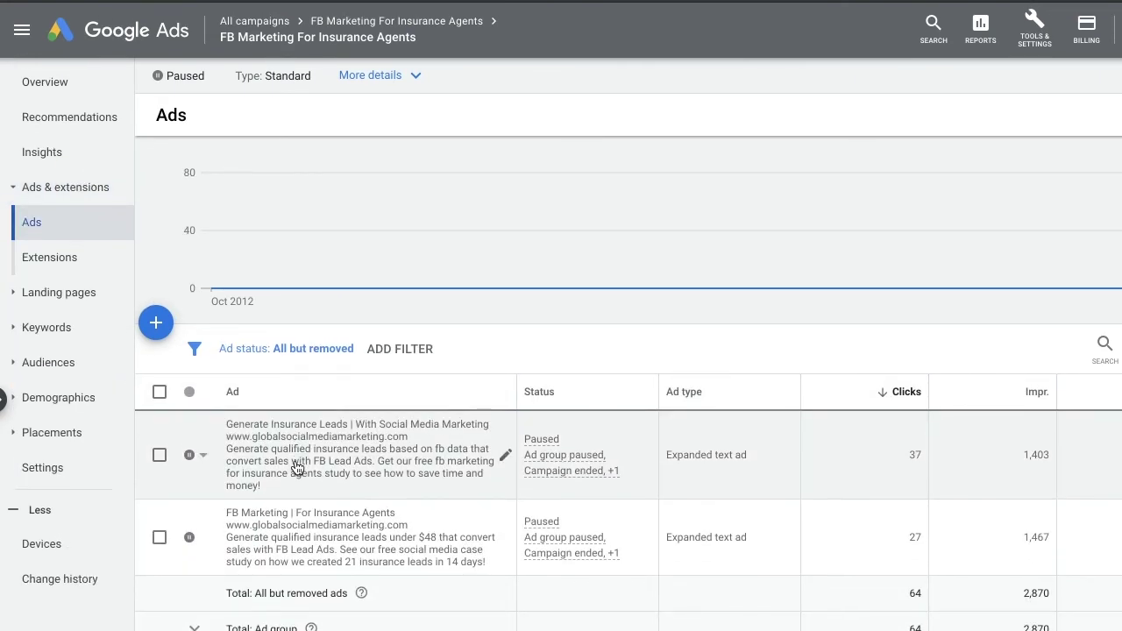
{"action": "left_click", "coordinate": [370, 473]}
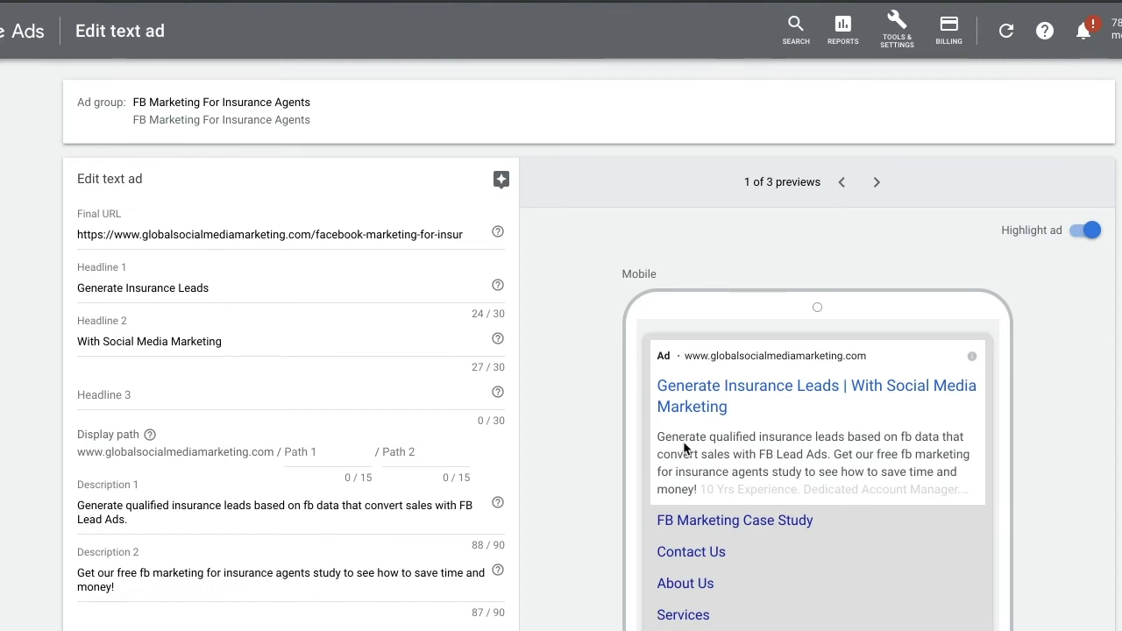
Follow the Generate Insurance Leads headline to the '21 Insurance Leads In 14 Days' landing page
{"action": "scroll", "coordinate": [685, 447], "scroll_direction": "down", "scroll_amount": 1}
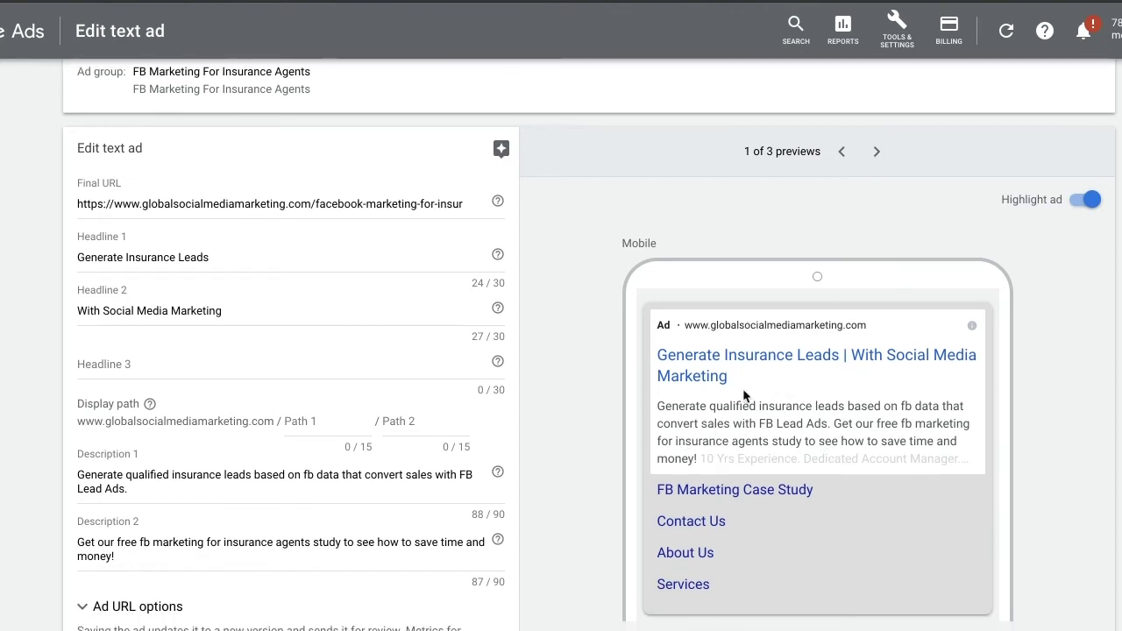
{"action": "scroll", "coordinate": [55, 450], "scroll_direction": "down", "scroll_amount": 1}
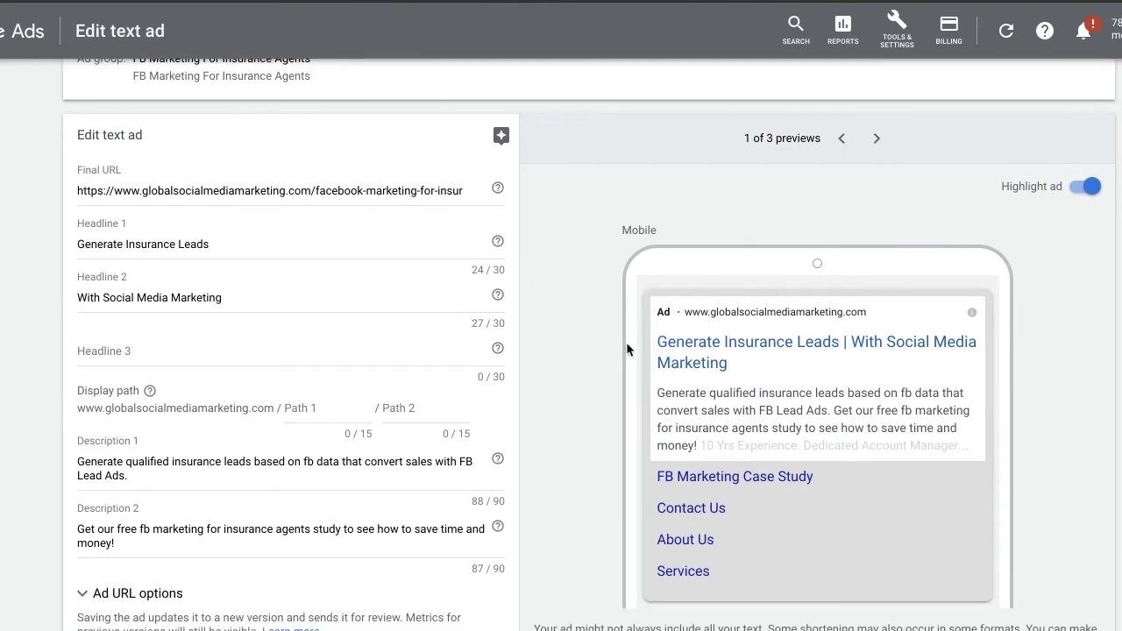
{"action": "scroll", "coordinate": [751, 343], "scroll_direction": "up", "scroll_amount": 1}
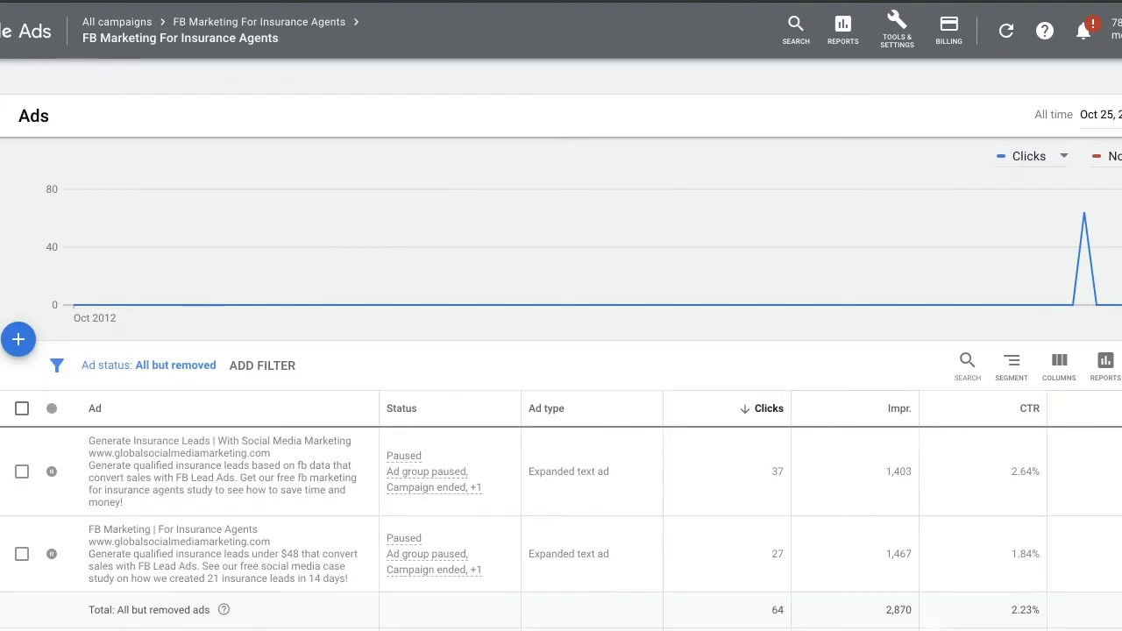
{"action": "scroll", "coordinate": [172, 470], "scroll_direction": "down", "scroll_amount": 1}
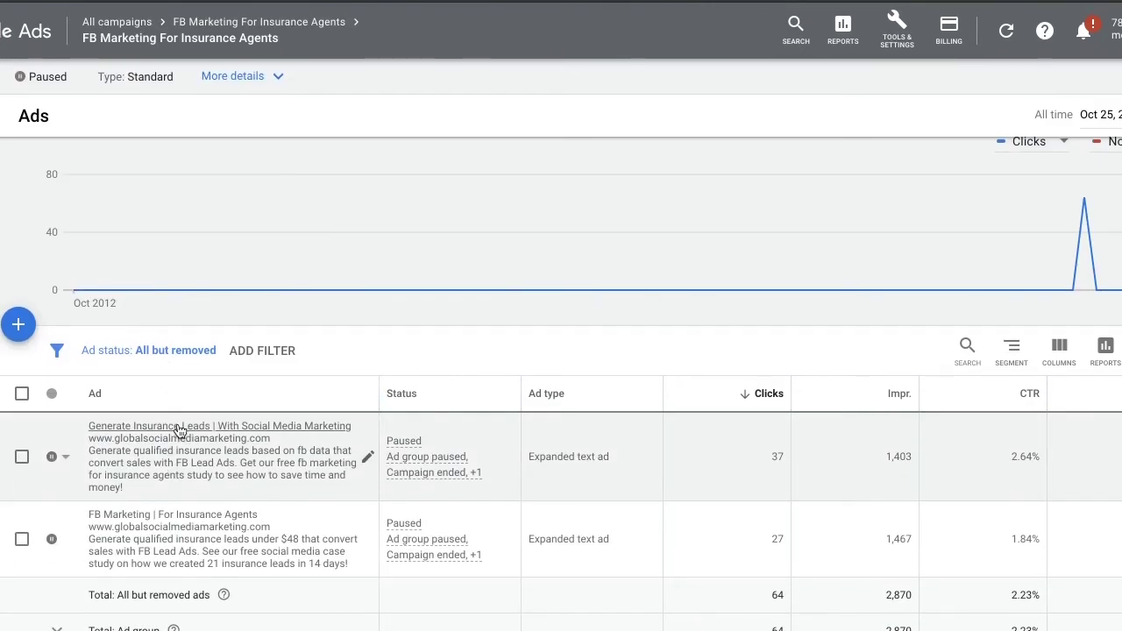
{"action": "left_click", "coordinate": [178, 423]}
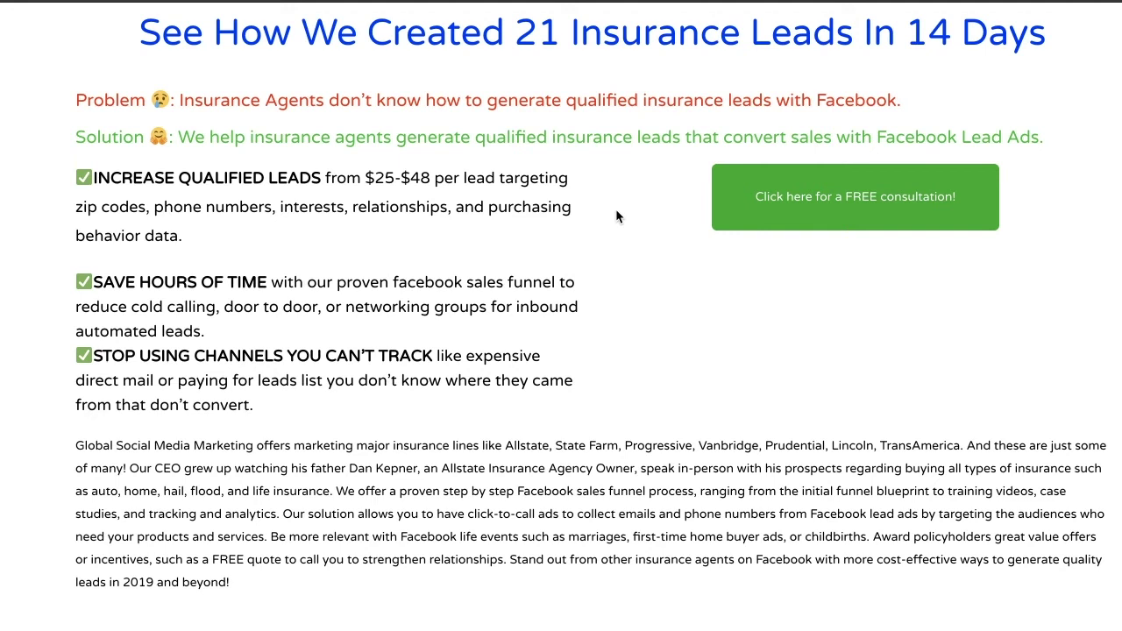
Open the 'Click here for a FREE consultation!' form and scroll through its fields
{"action": "left_click", "coordinate": [848, 204]}
{"action": "scroll", "coordinate": [597, 241], "scroll_direction": "down", "scroll_amount": 1}
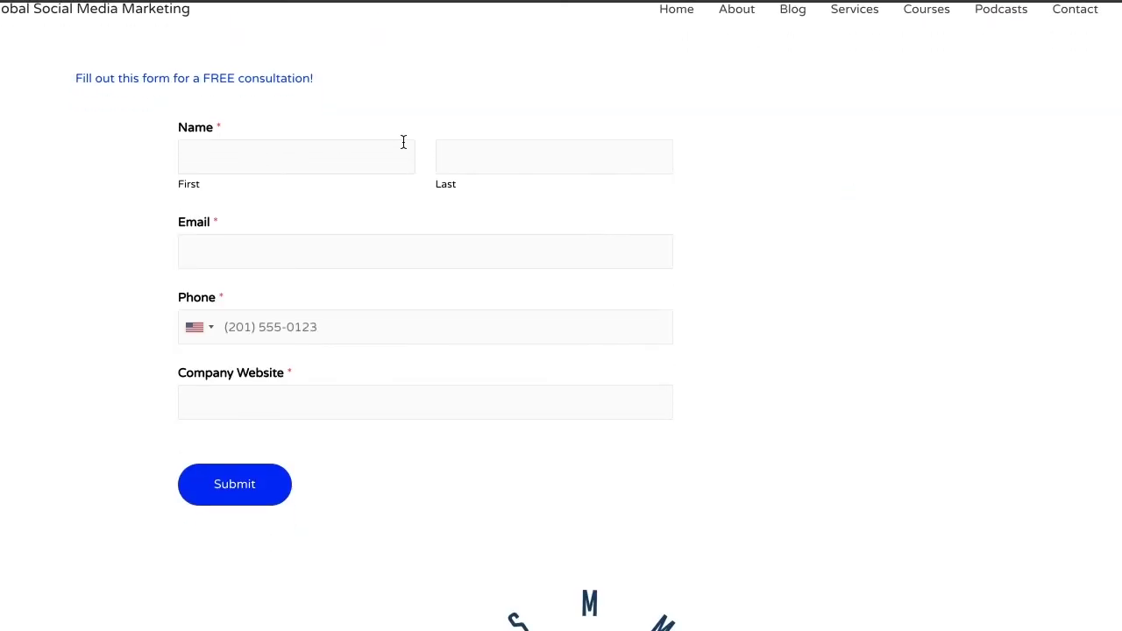
{"action": "scroll", "coordinate": [506, 283], "scroll_direction": "down", "scroll_amount": 2}
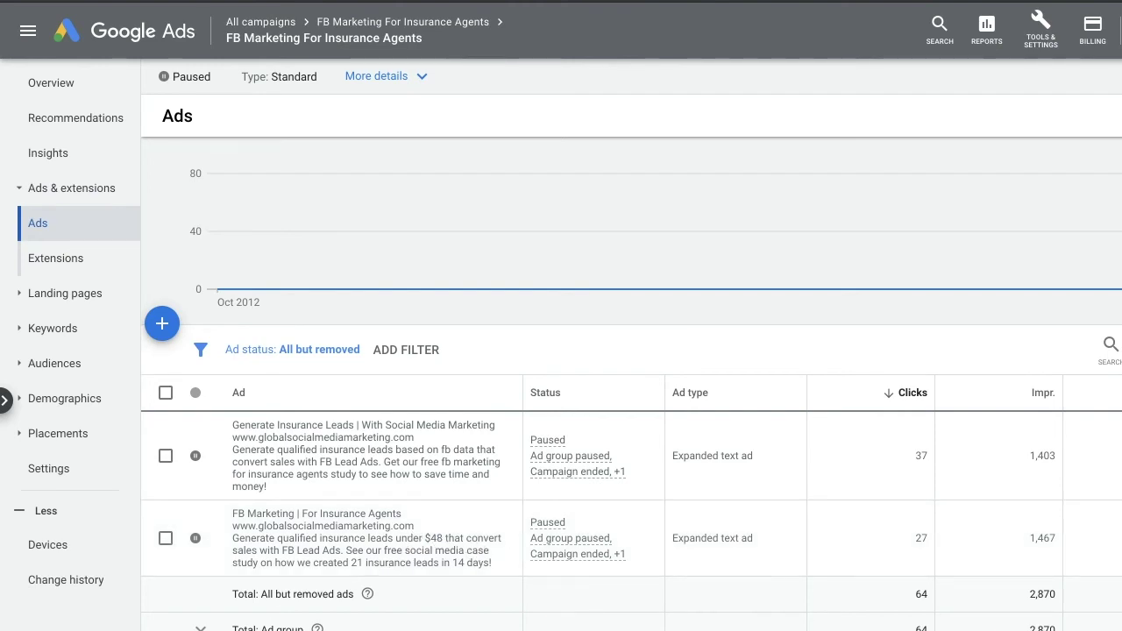
Reopen Keywords and scroll the three paused broad-match keywords totalling 1,903 impressions
{"action": "scroll", "coordinate": [229, 606], "scroll_direction": "down", "scroll_amount": 1}
{"action": "scroll", "coordinate": [386, 405], "scroll_direction": "up", "scroll_amount": 1}
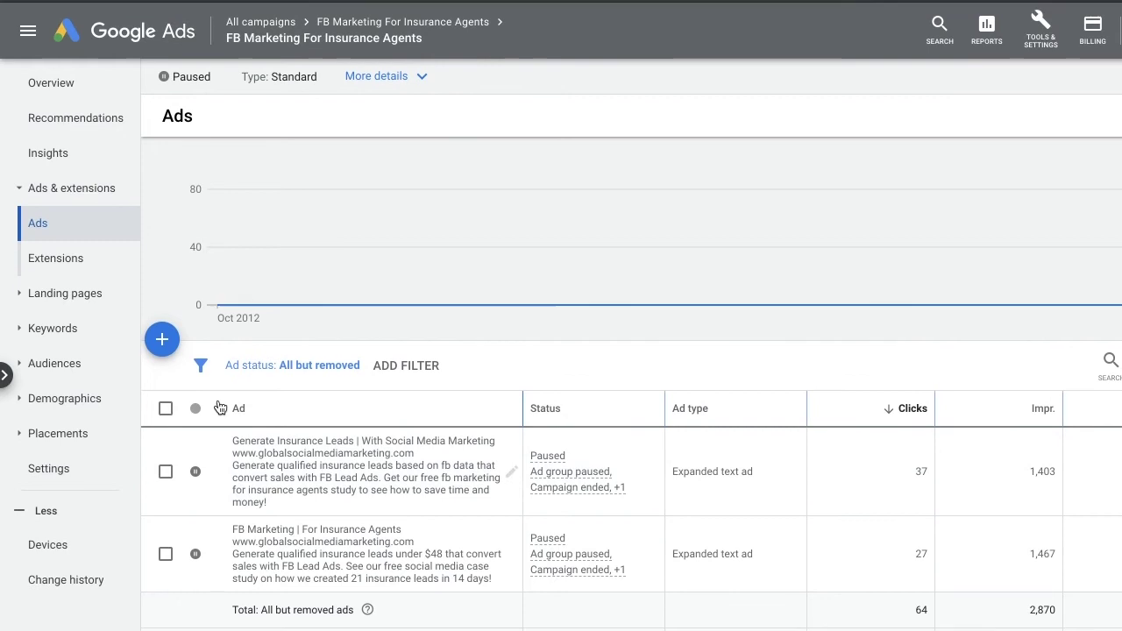
{"action": "left_click", "coordinate": [69, 330]}
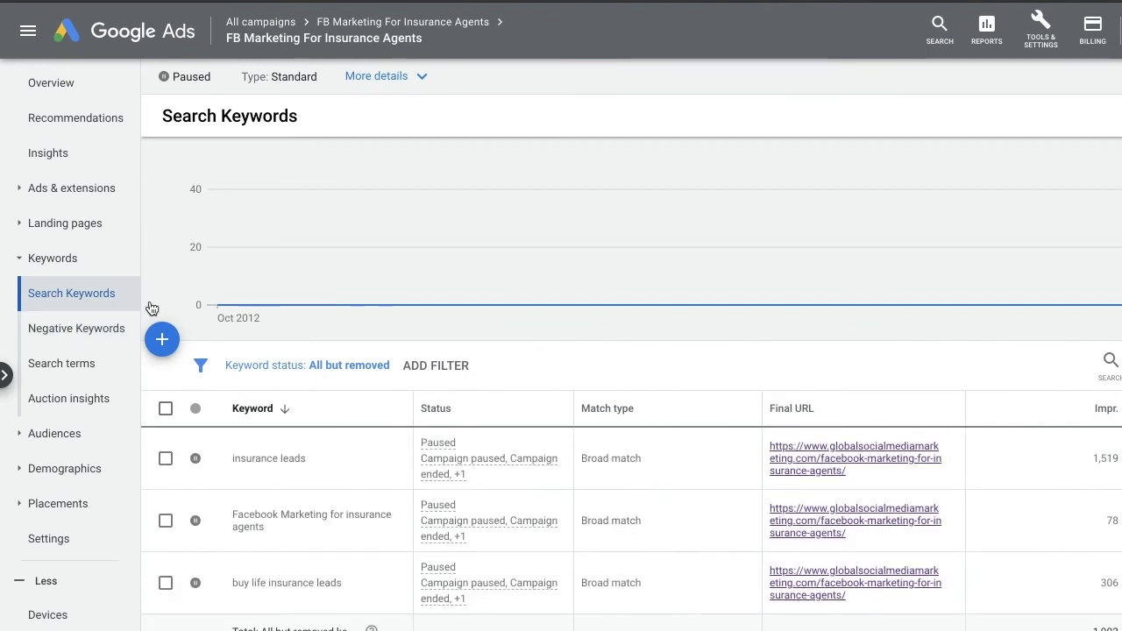
{"action": "scroll", "coordinate": [289, 399], "scroll_direction": "down", "scroll_amount": 1}
{"action": "scroll", "coordinate": [290, 399], "scroll_direction": "down", "scroll_amount": 2}
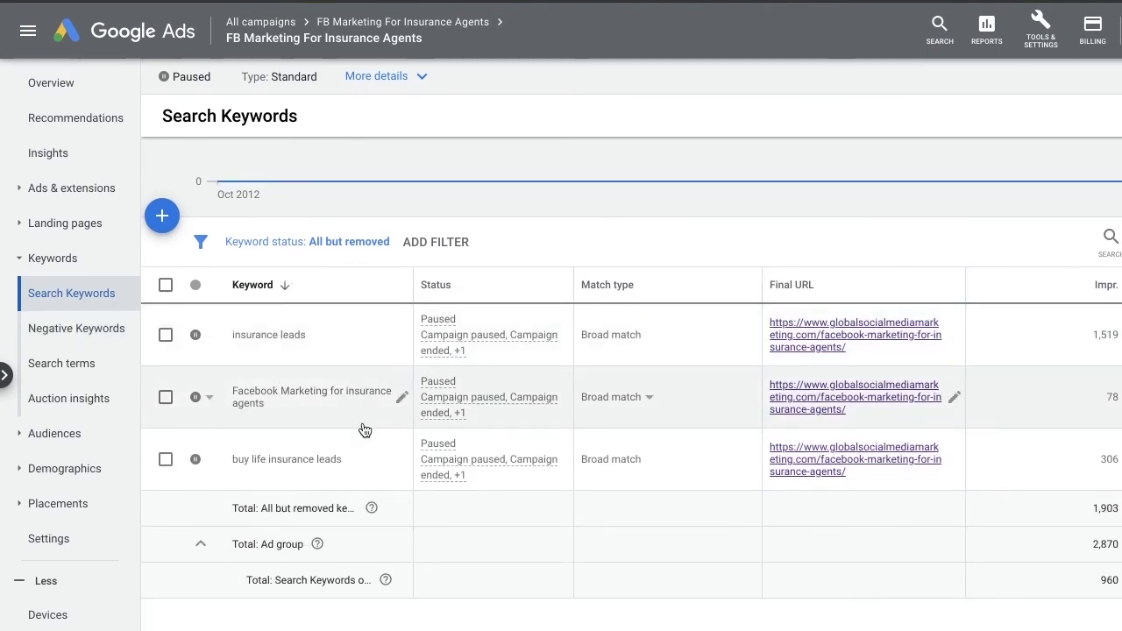
{"action": "scroll", "coordinate": [358, 463], "scroll_direction": "up", "scroll_amount": 1}
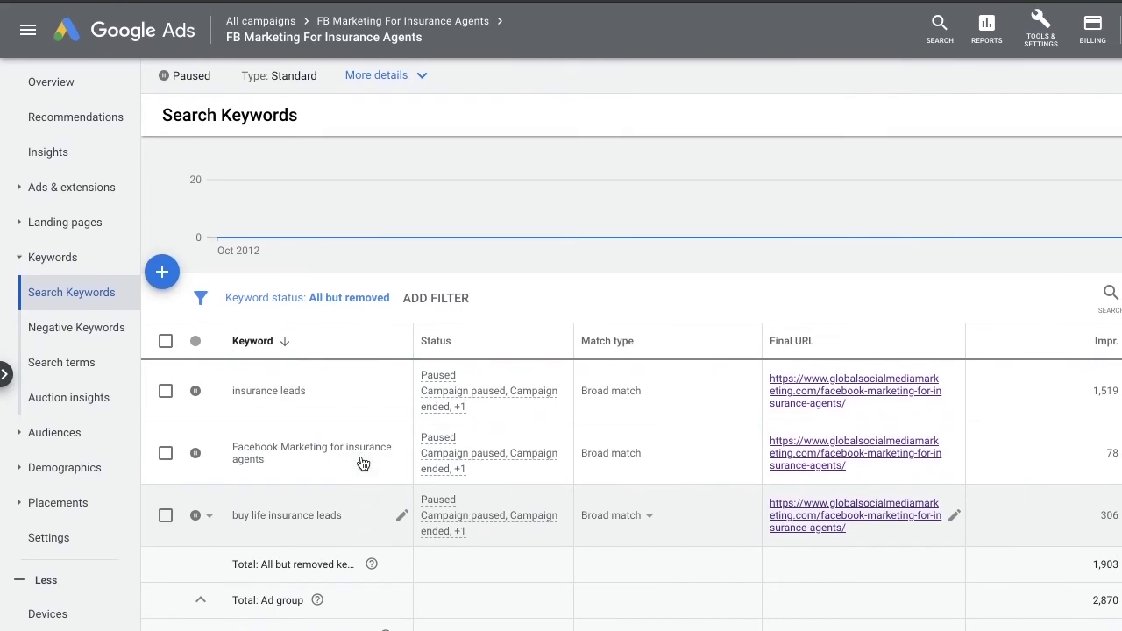
{"action": "scroll", "coordinate": [355, 406], "scroll_direction": "down", "scroll_amount": 1}
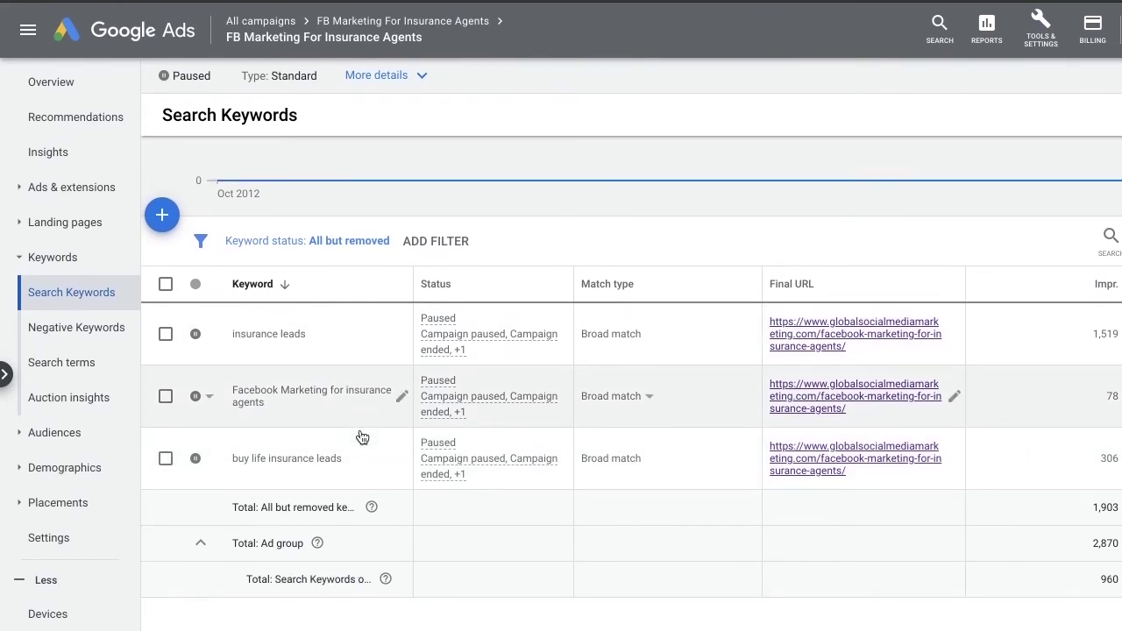